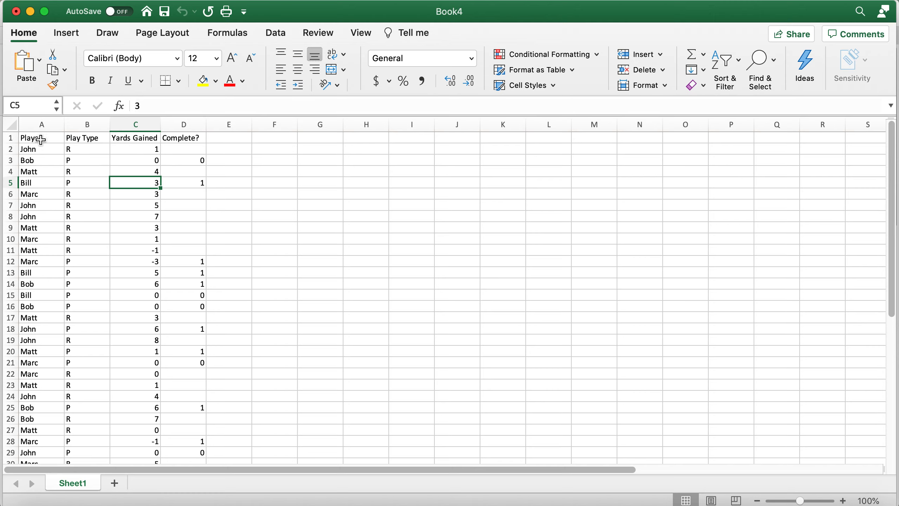
Create a PivotTable from the play data in Sheet1!$A$1:$D$31 on a new worksheet
scroll(155, 318, "down", 7)
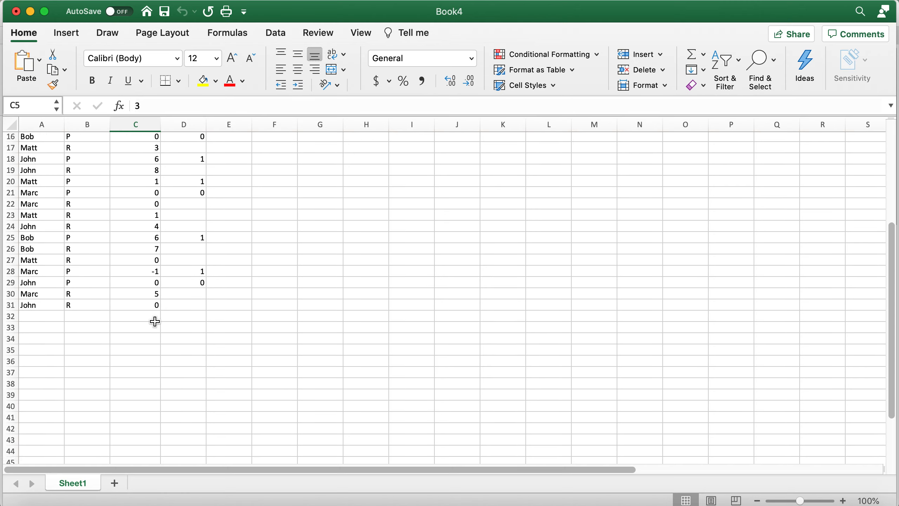
left_click(188, 263)
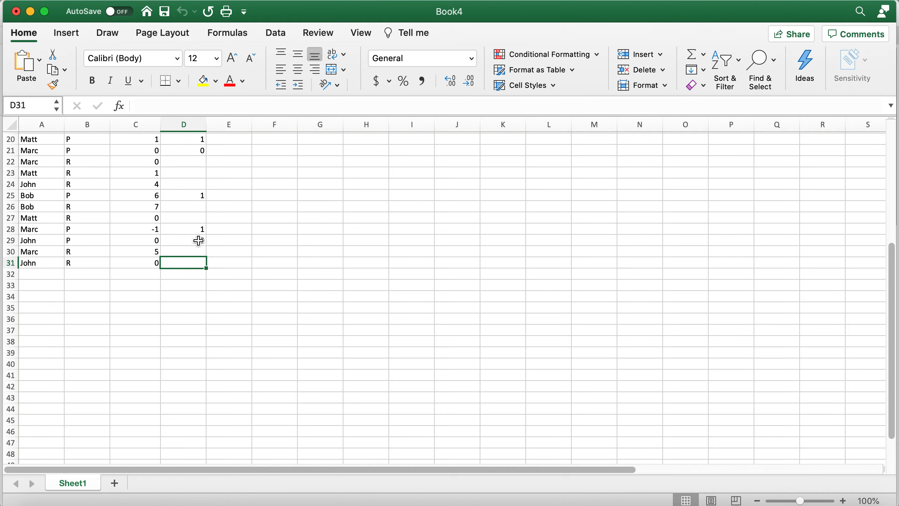
scroll(199, 240, "up", 7)
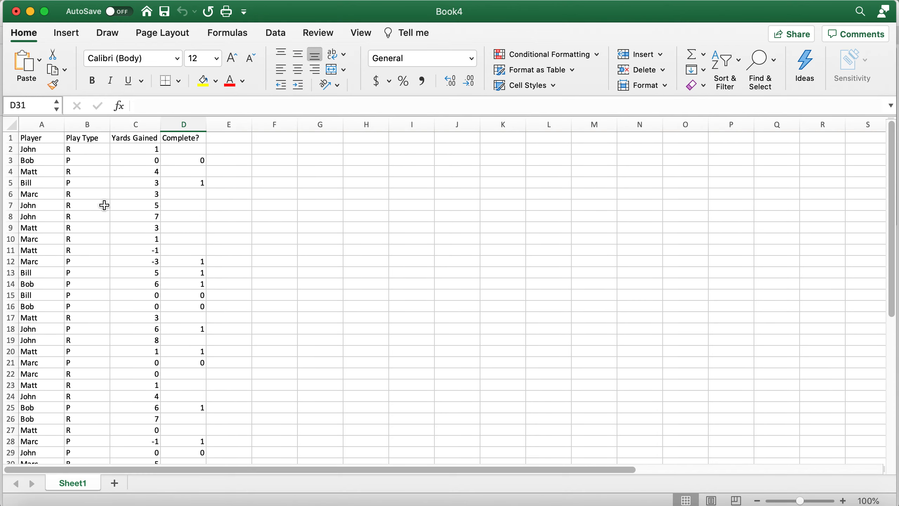
left_click(104, 206)
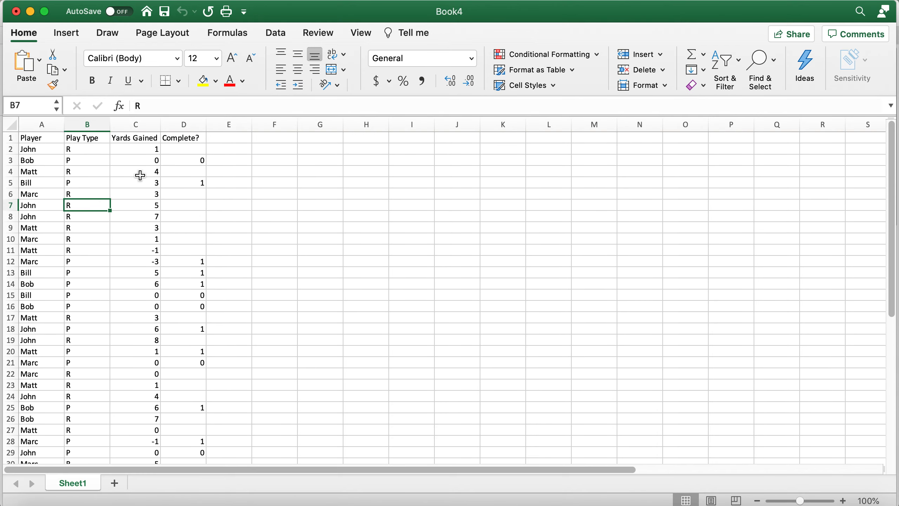
left_click(78, 33)
left_click(29, 64)
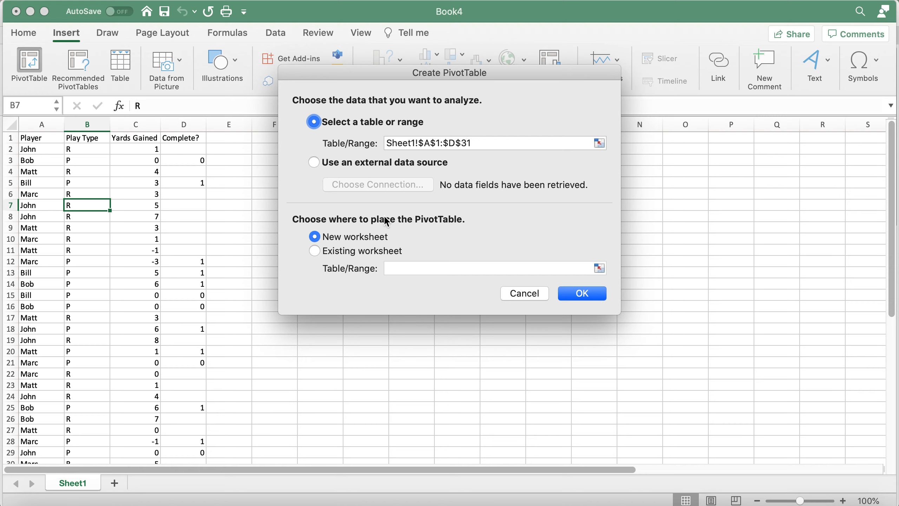
left_click(580, 294)
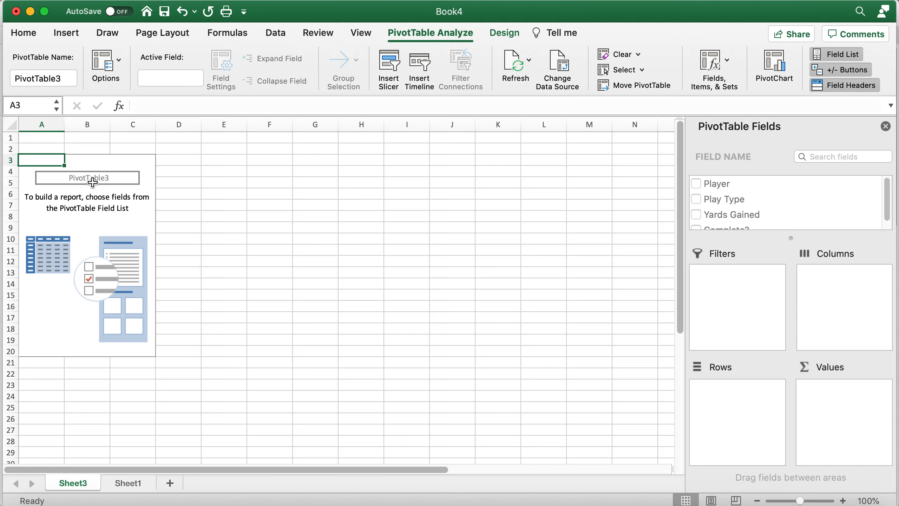
Add Player, Play Type, Yards Gained and Complete? to the PivotTable, moving Player from Values to Rows below Play Type
left_click(81, 222)
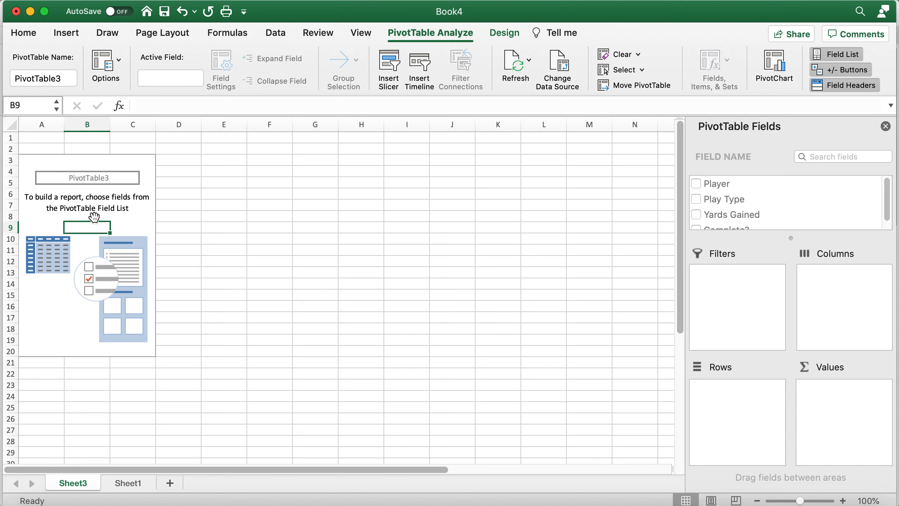
scroll(739, 192, "down", 1)
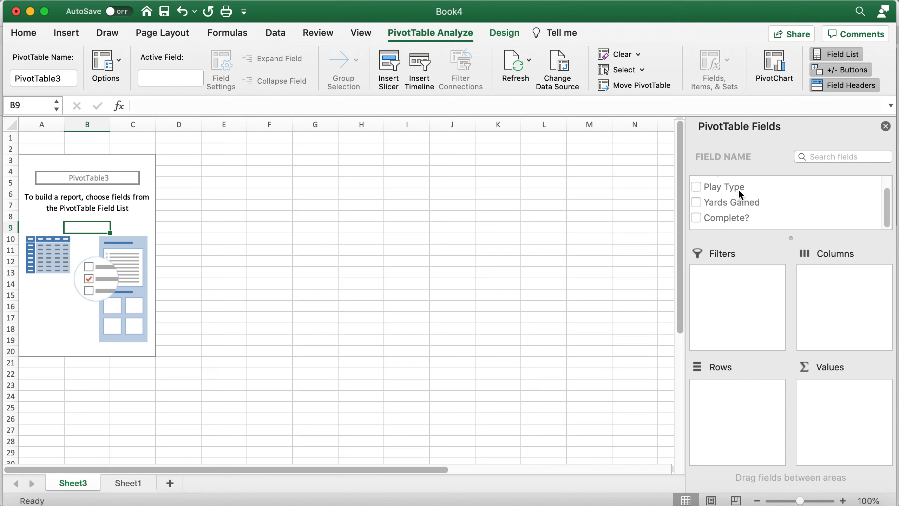
scroll(738, 191, "up", 1)
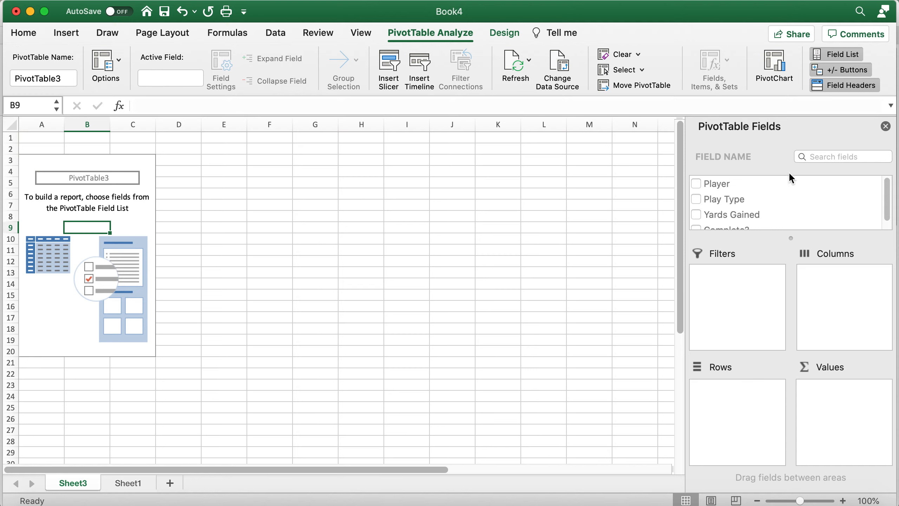
left_click(695, 183)
left_click(695, 200)
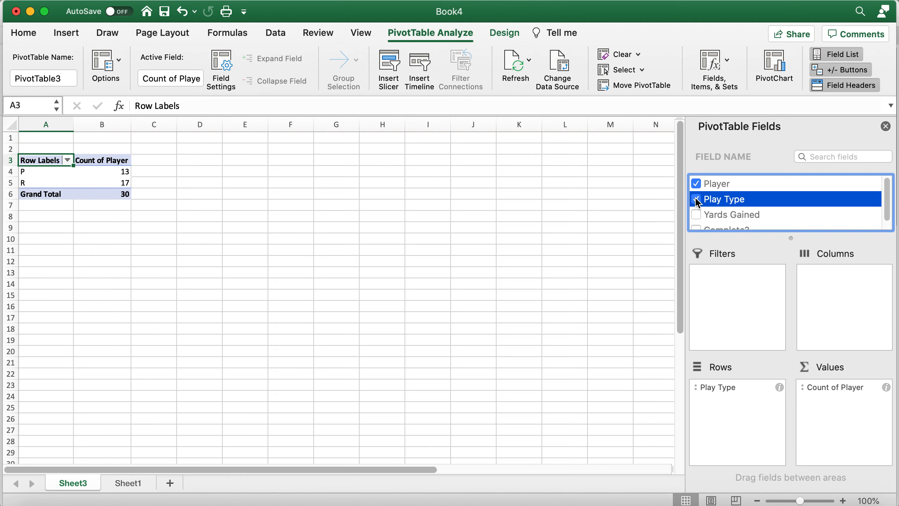
left_click(696, 215)
scroll(694, 209, "down", 1)
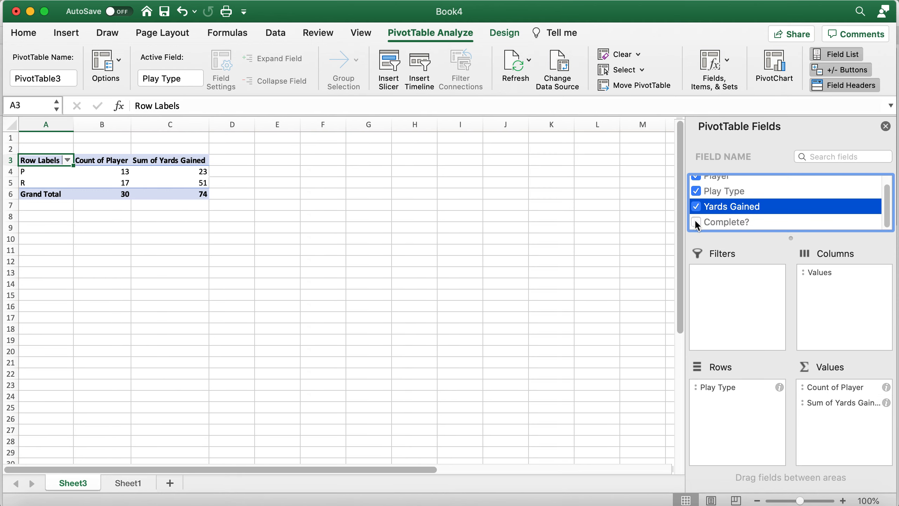
left_click(695, 221)
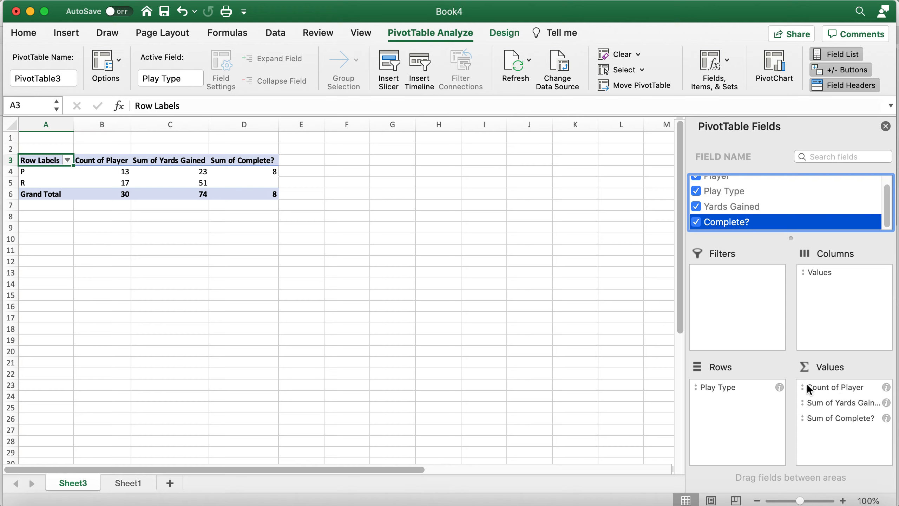
left_click(830, 388)
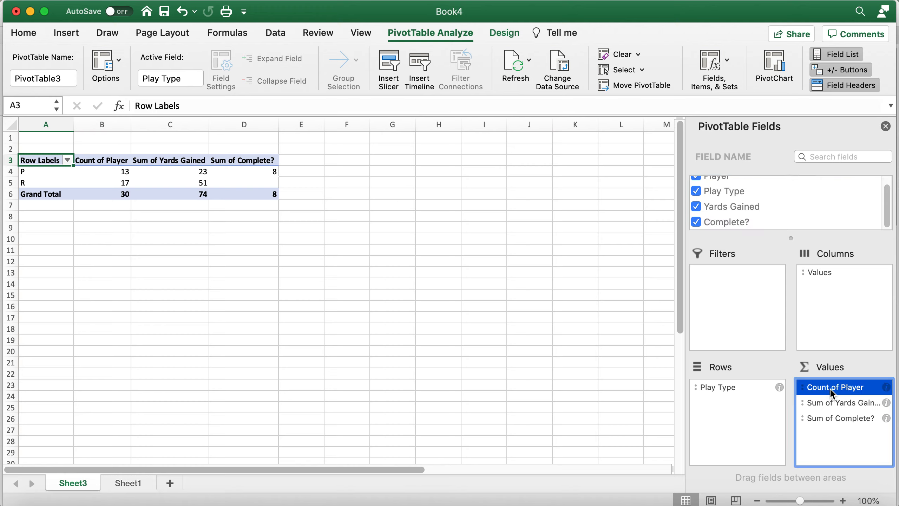
left_click_drag(842, 389, 731, 414)
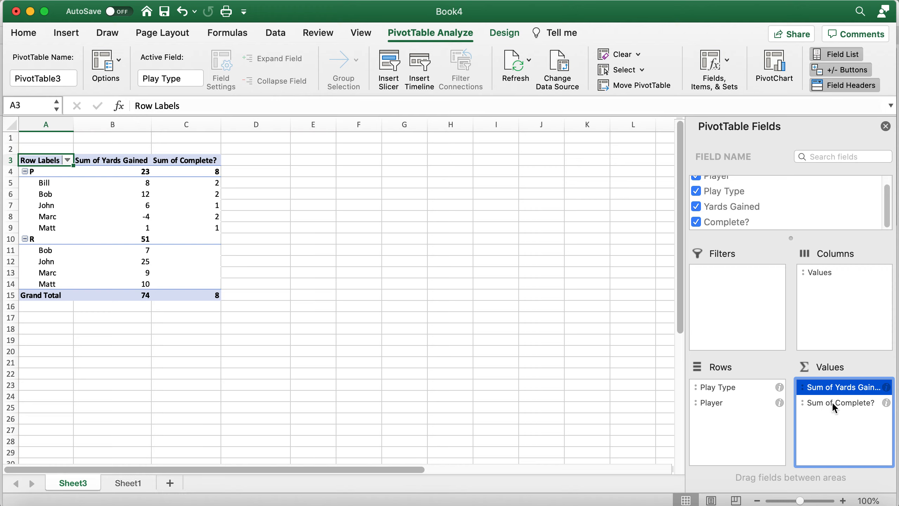
Summarize the Complete? value field by Average instead of Sum
left_click(842, 403)
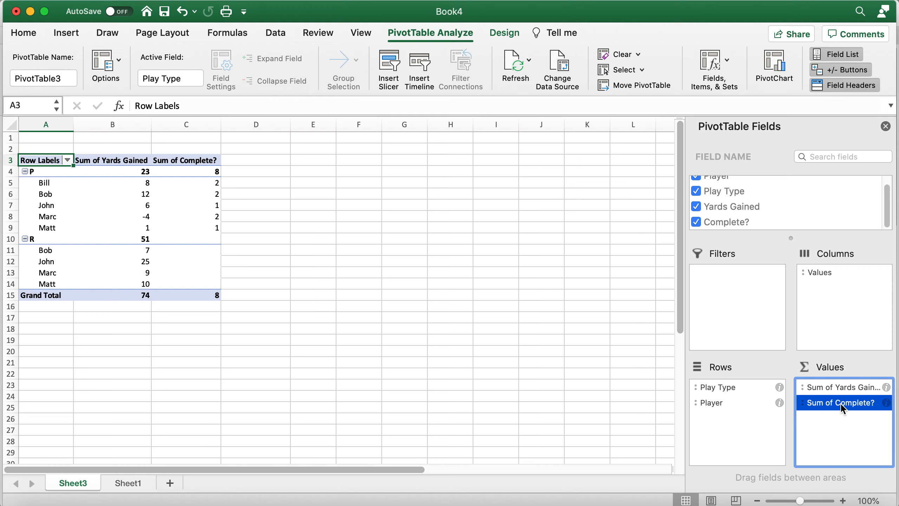
right_click(843, 408)
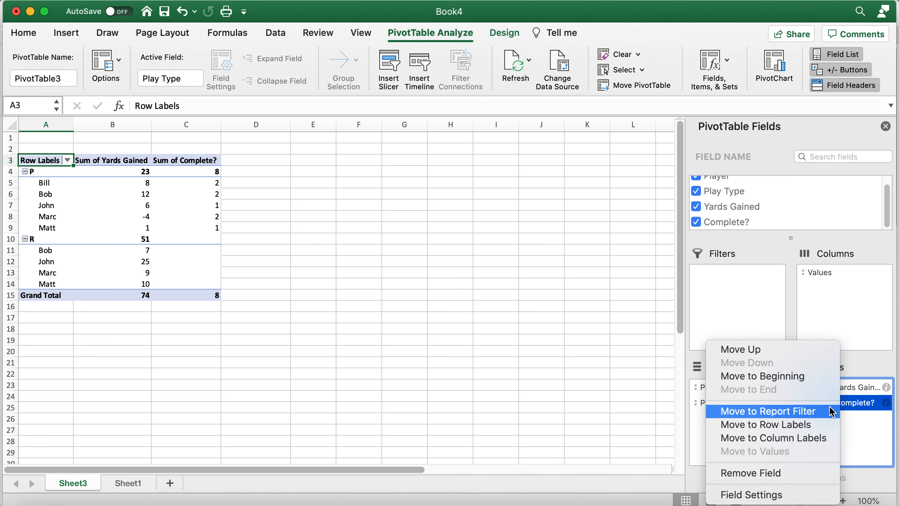
left_click(861, 404)
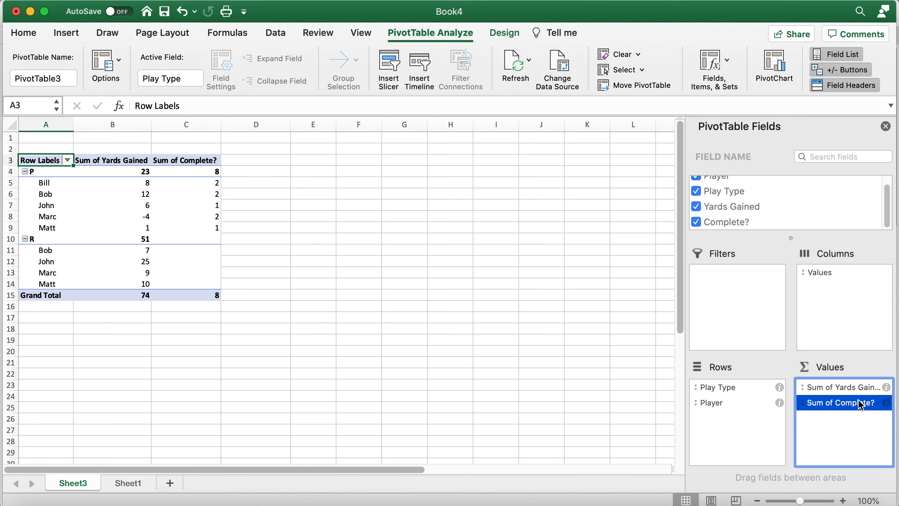
left_click(886, 403)
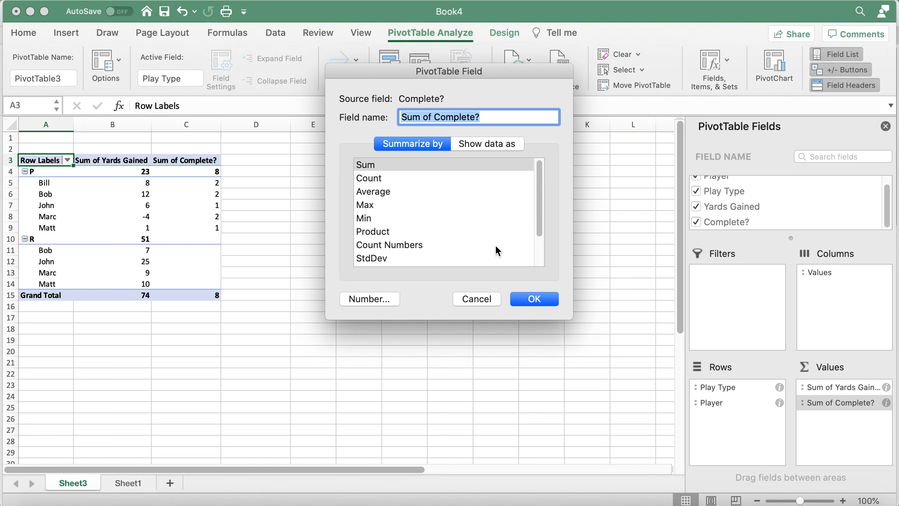
left_click(401, 192)
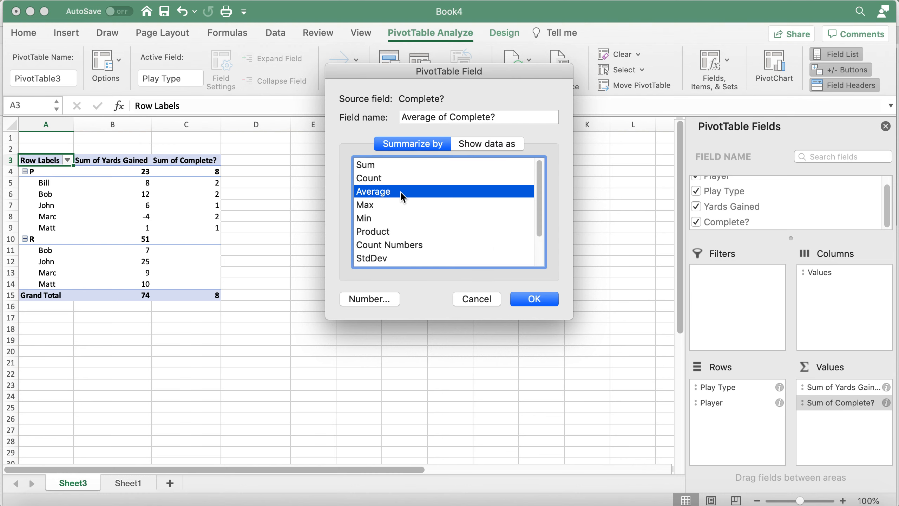
left_click(535, 299)
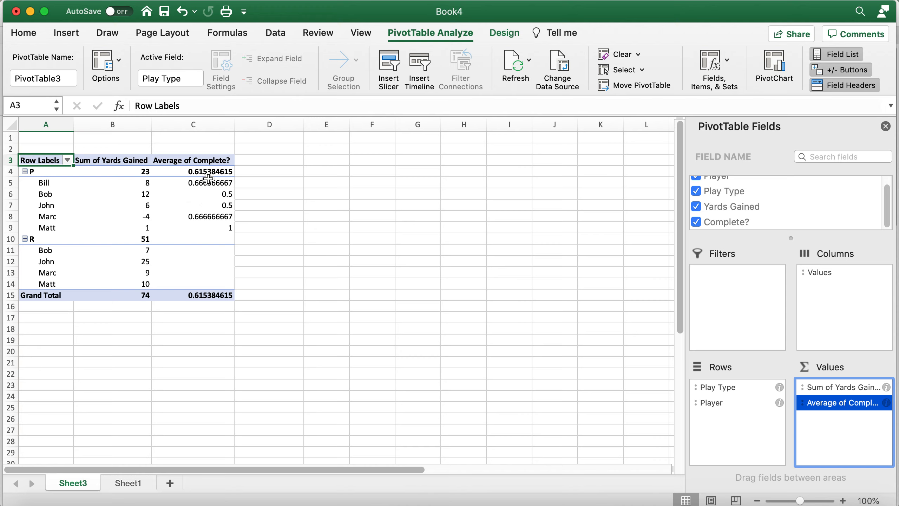
Format the Average of Complete? values for the P group, cells C4:C9, as percentages
left_click_drag(210, 171, 202, 229)
left_click(36, 35)
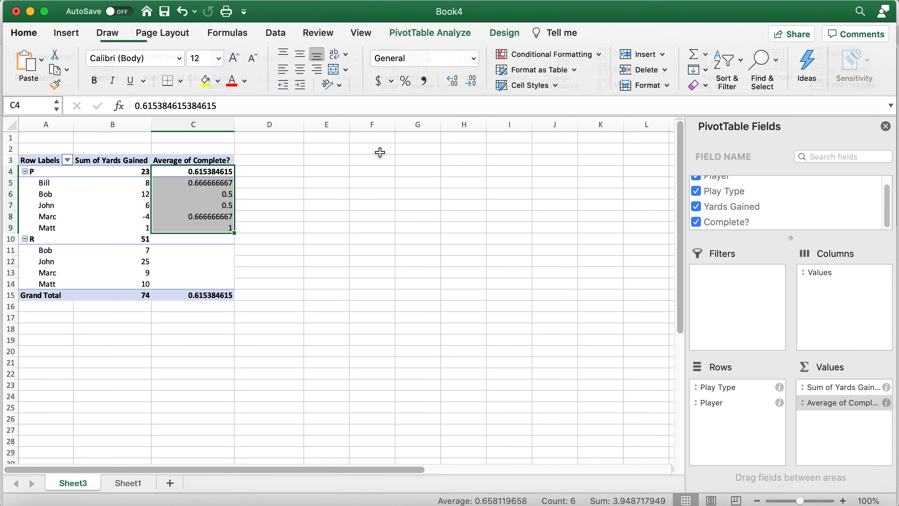
left_click(405, 83)
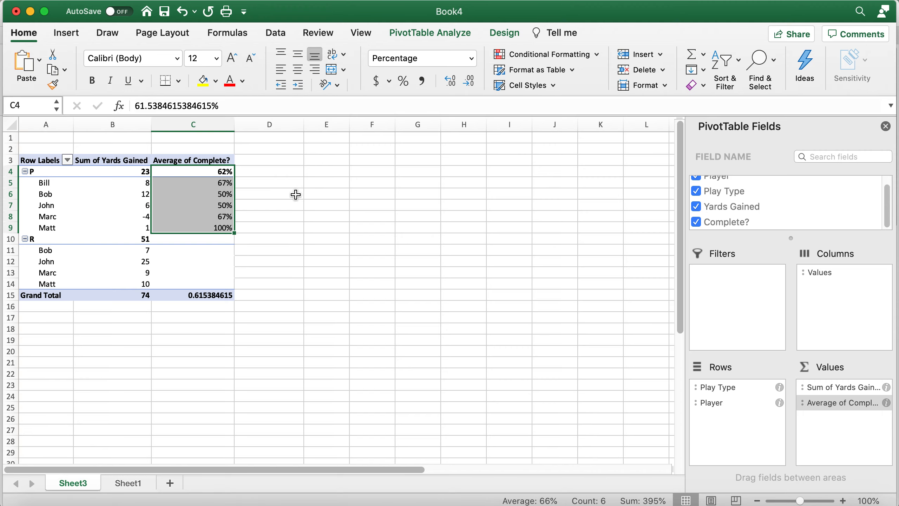
left_click(266, 206)
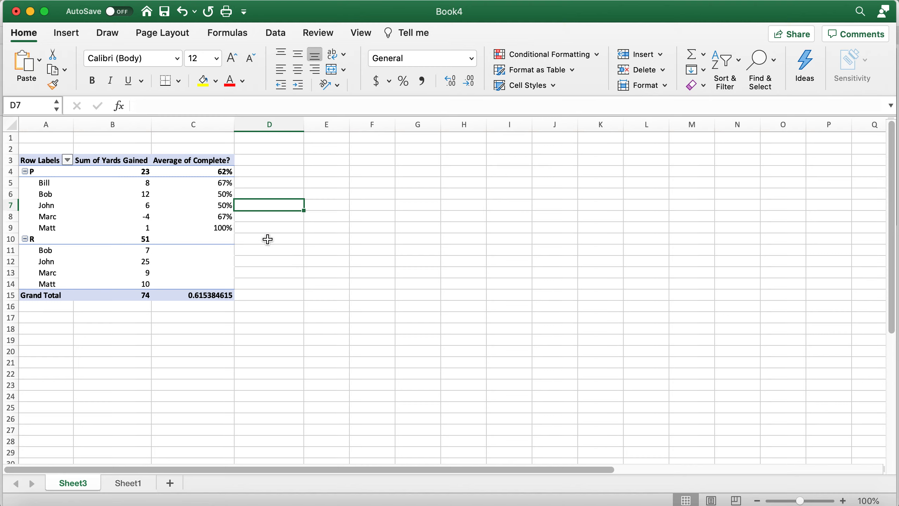
Add Play Type to the PivotTable's Values as a count and place it ahead of Sum of Yards Gained
left_click(201, 221)
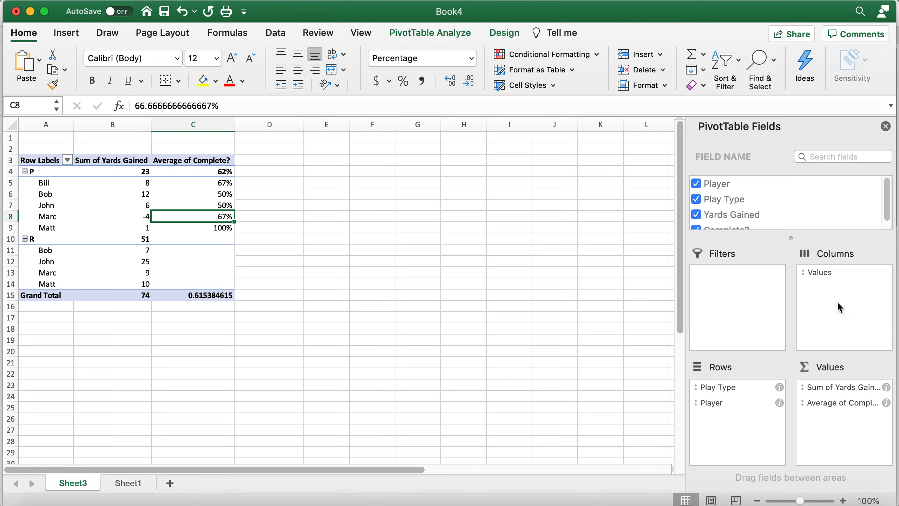
scroll(774, 198, "down", 1)
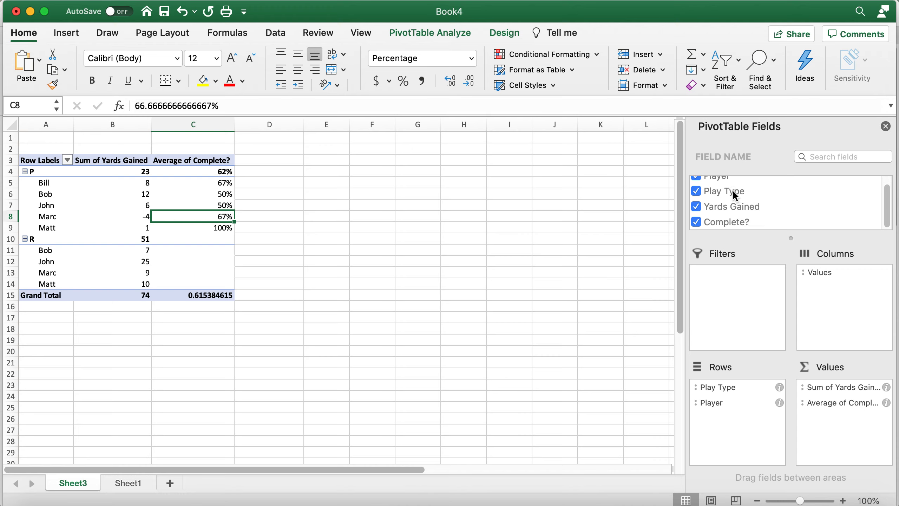
right_click(722, 191)
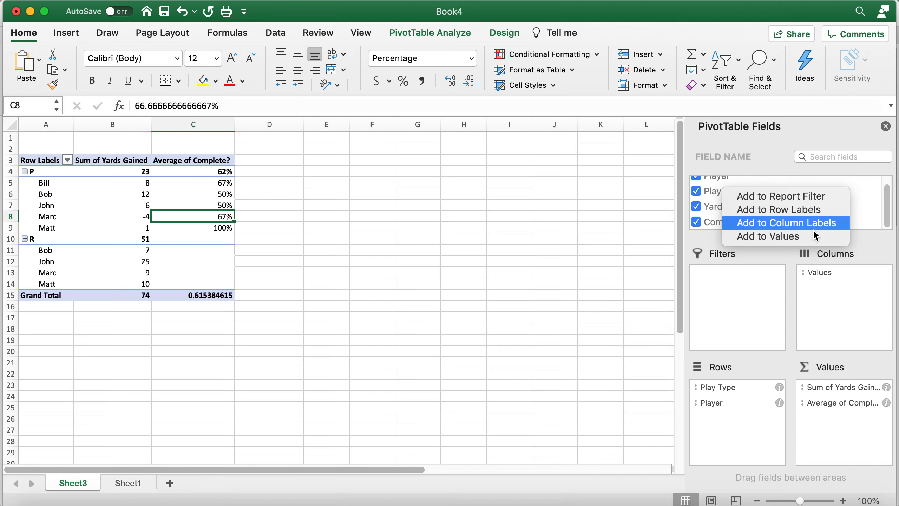
left_click(808, 236)
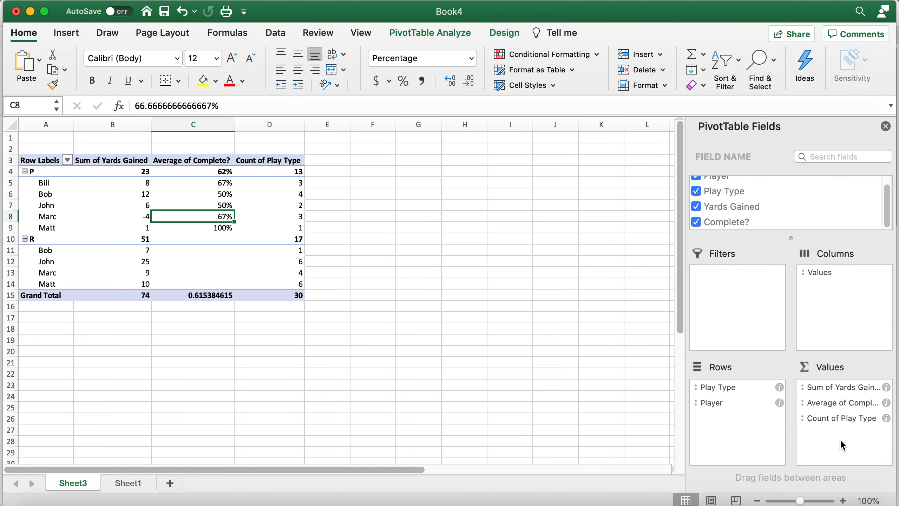
left_click(840, 418)
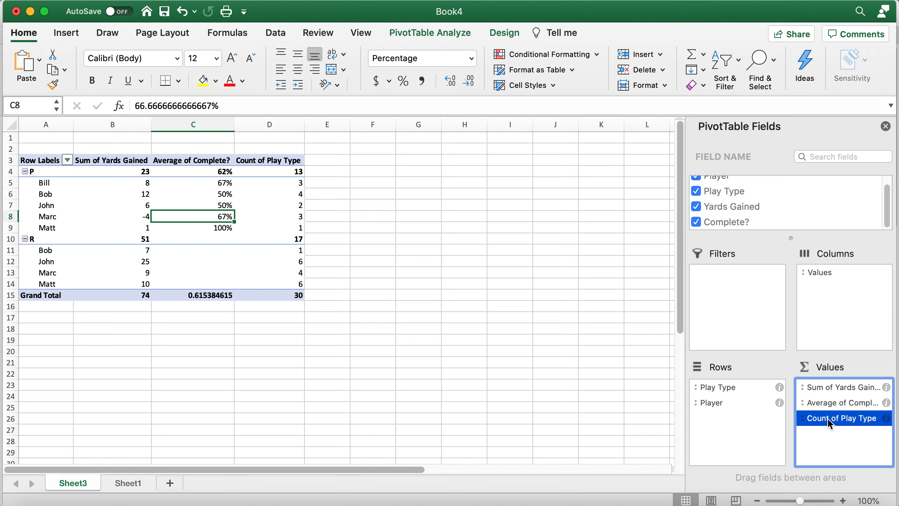
left_click_drag(830, 422, 837, 384)
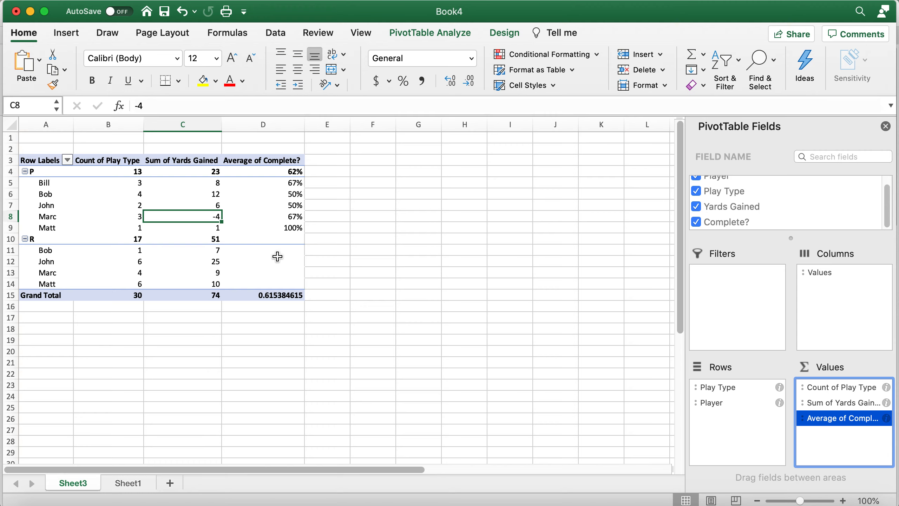
Add Yards Gained to the Values a second time and place it just before Average of Complete?
left_click(754, 212)
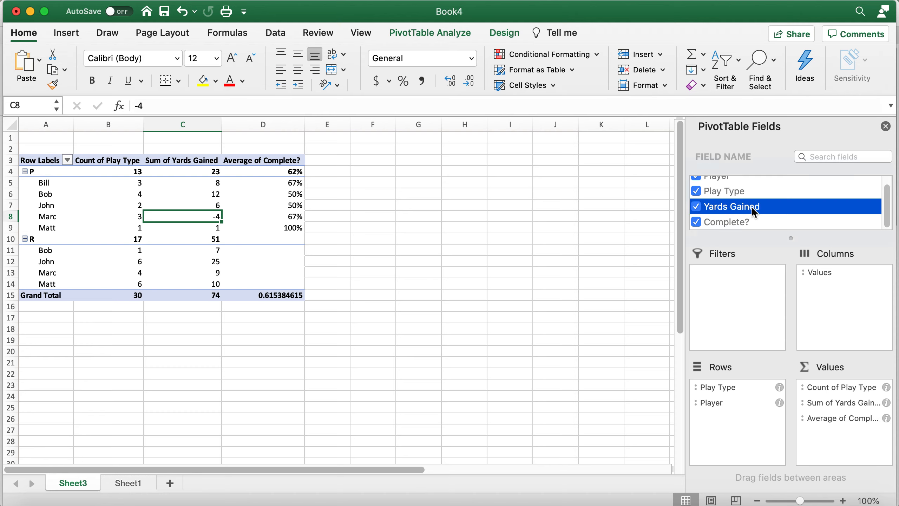
right_click(753, 211)
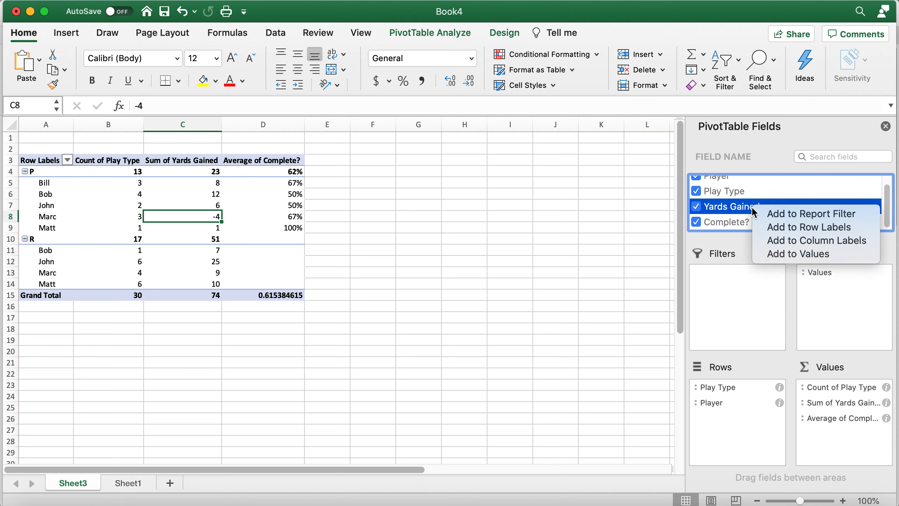
left_click(797, 256)
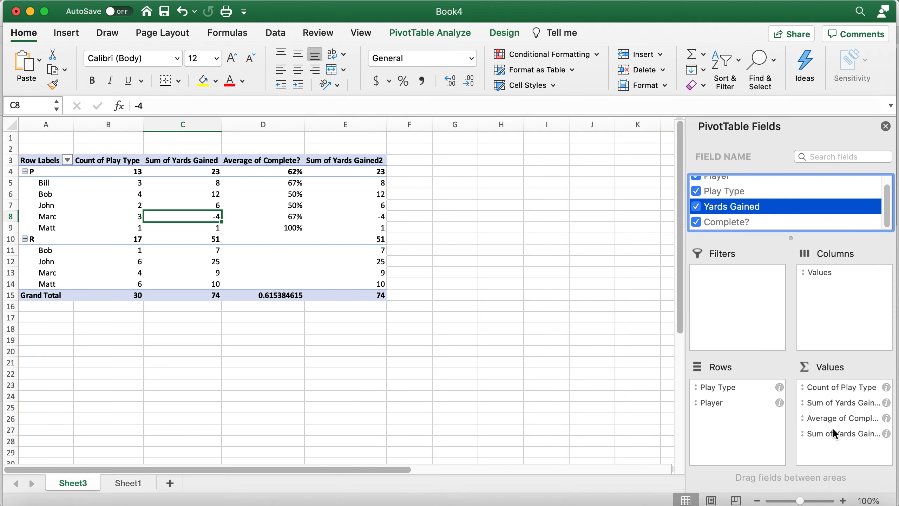
left_click_drag(849, 433, 843, 415)
Summarize the second Yards Gained value field by Average
left_click(839, 419)
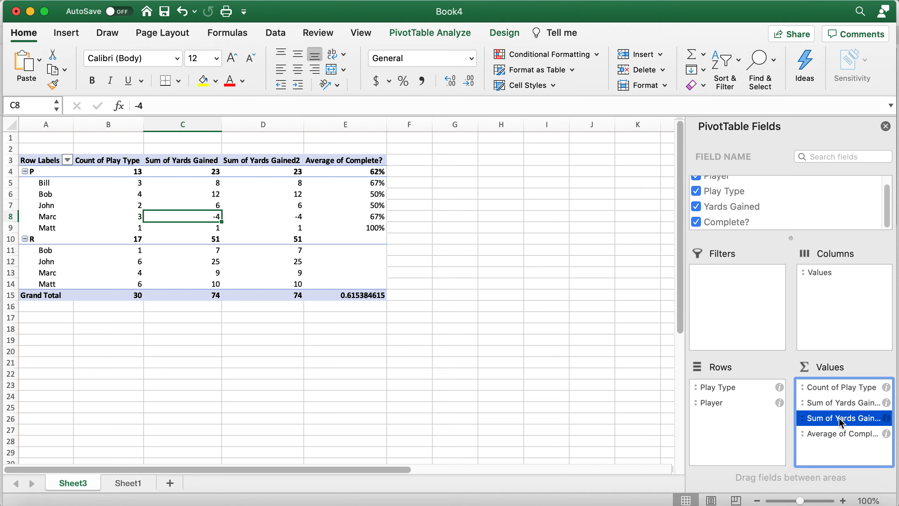
left_click(886, 419)
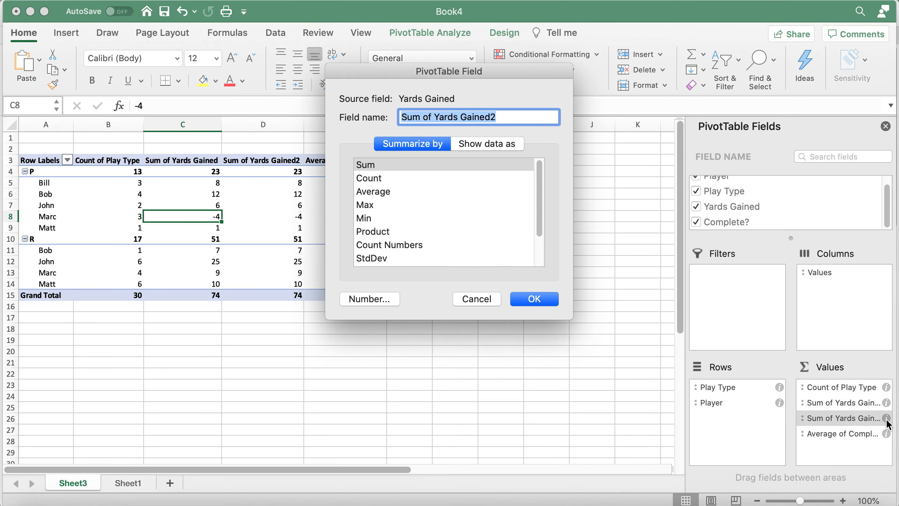
left_click(401, 191)
left_click(535, 299)
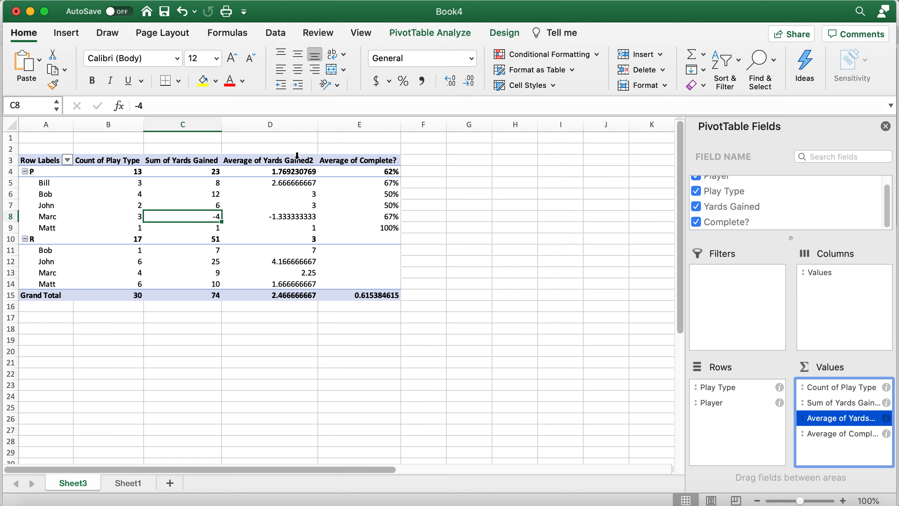
Format the Average of Yards Gained2 values in D4:D15 as numbers with one decimal place
left_click_drag(290, 295, 301, 171)
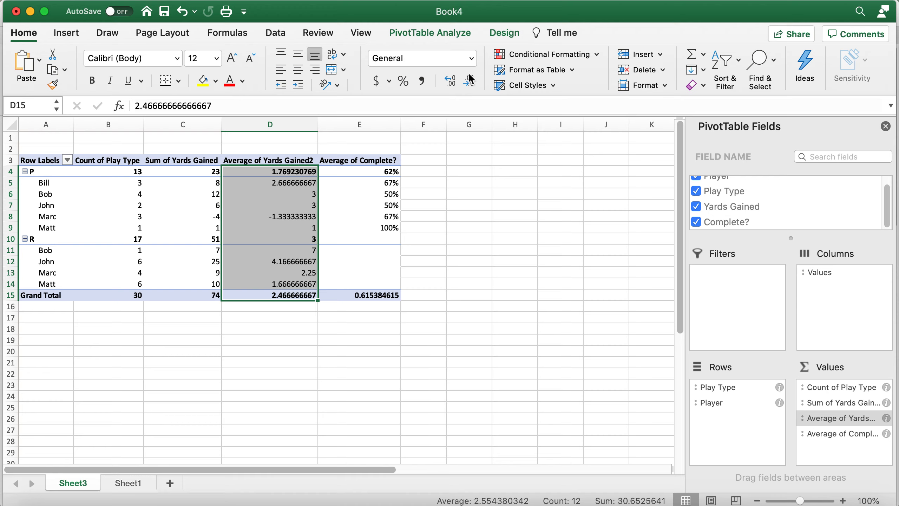
left_click(450, 81)
left_click(451, 81)
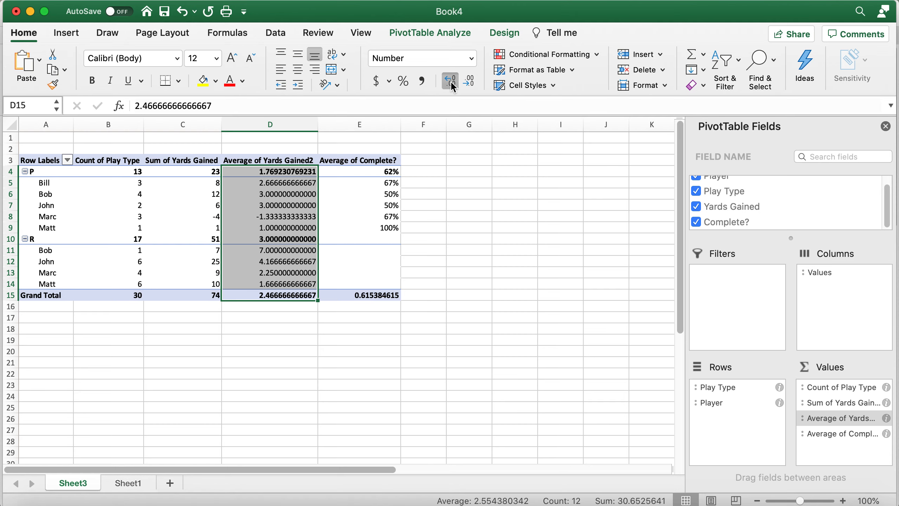
left_click(451, 81)
left_click(451, 80)
left_click(451, 81)
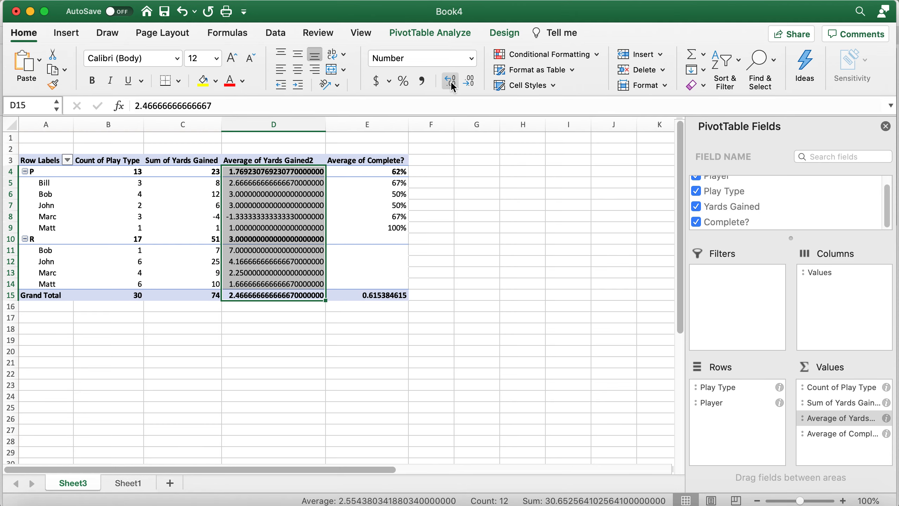
left_click(471, 85)
left_click(472, 85)
left_click(472, 85)
left_click(472, 84)
left_click(471, 85)
left_click(471, 85)
left_click(472, 85)
left_click(471, 85)
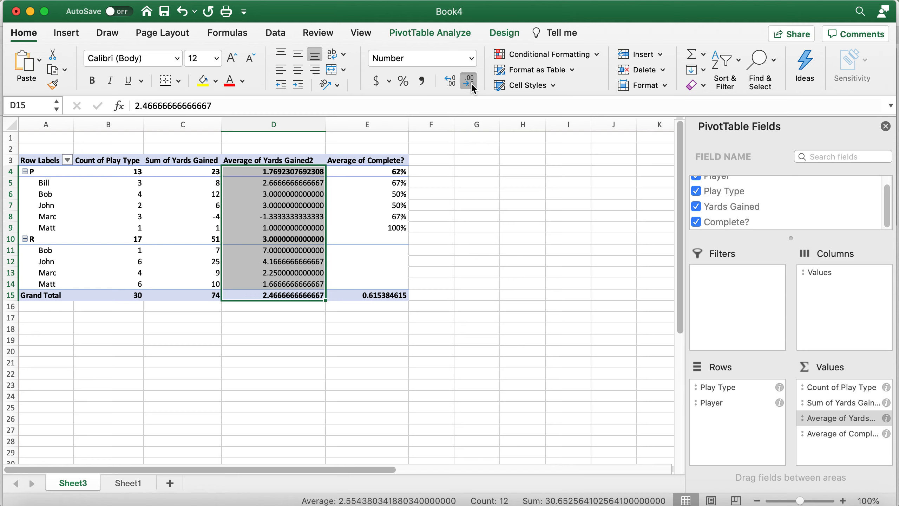
left_click(470, 83)
left_click(471, 83)
left_click(470, 83)
left_click(471, 83)
left_click(471, 83)
left_click(471, 83)
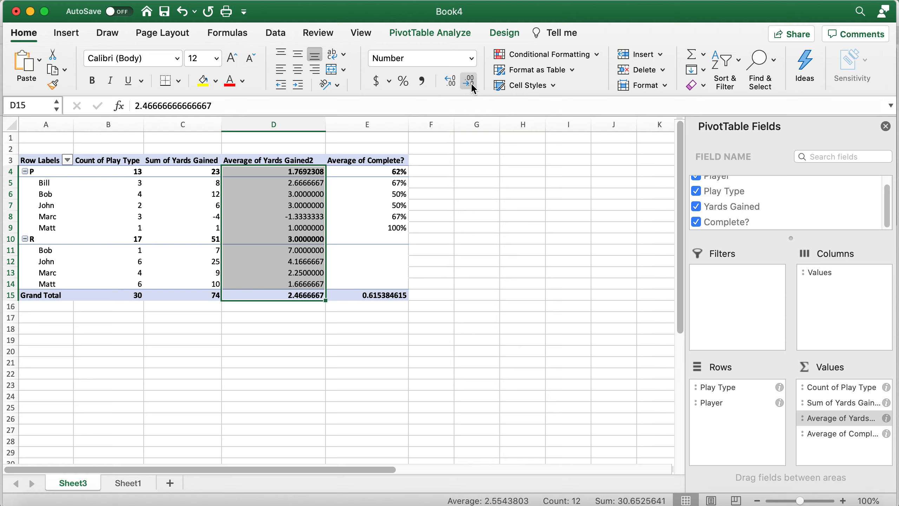
left_click(471, 84)
left_click(471, 82)
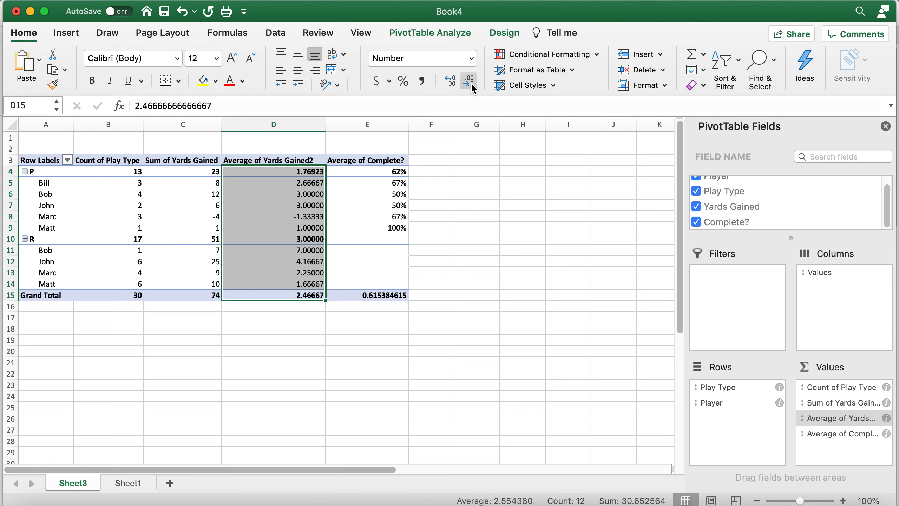
left_click(470, 82)
left_click(470, 83)
left_click(471, 82)
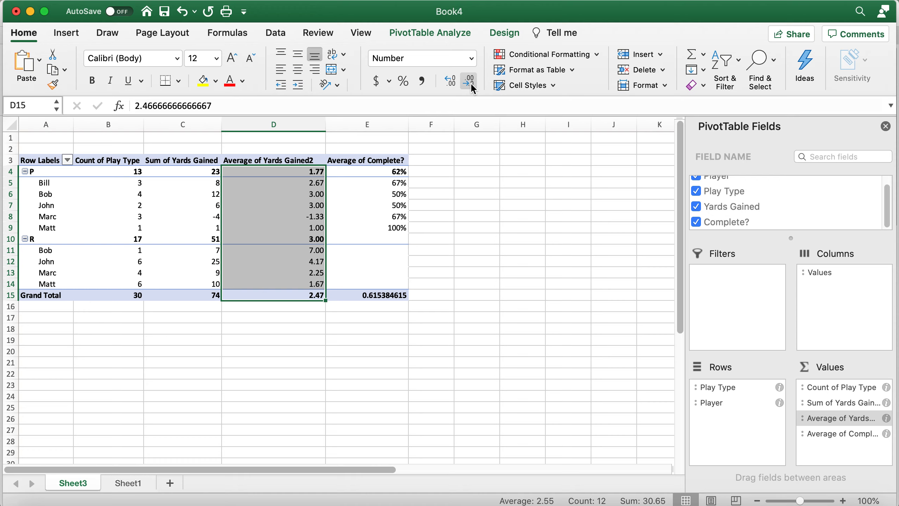
left_click(470, 82)
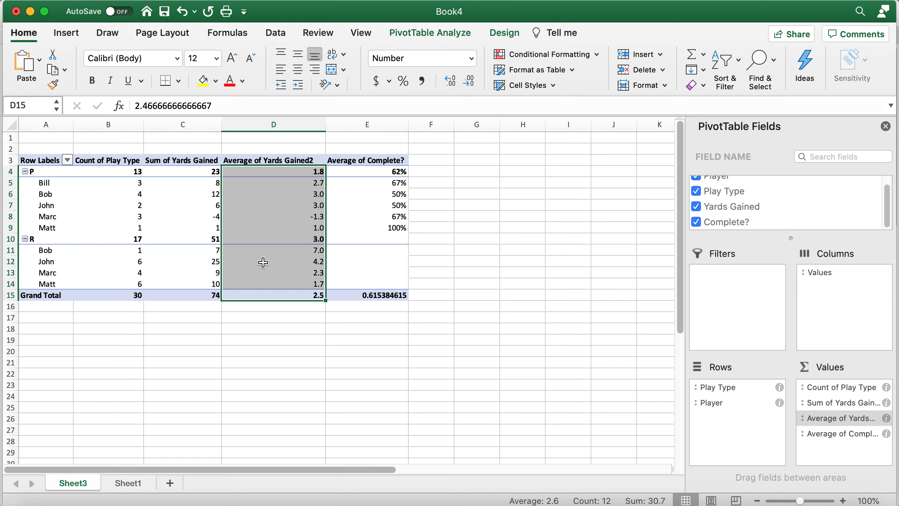
left_click(251, 239)
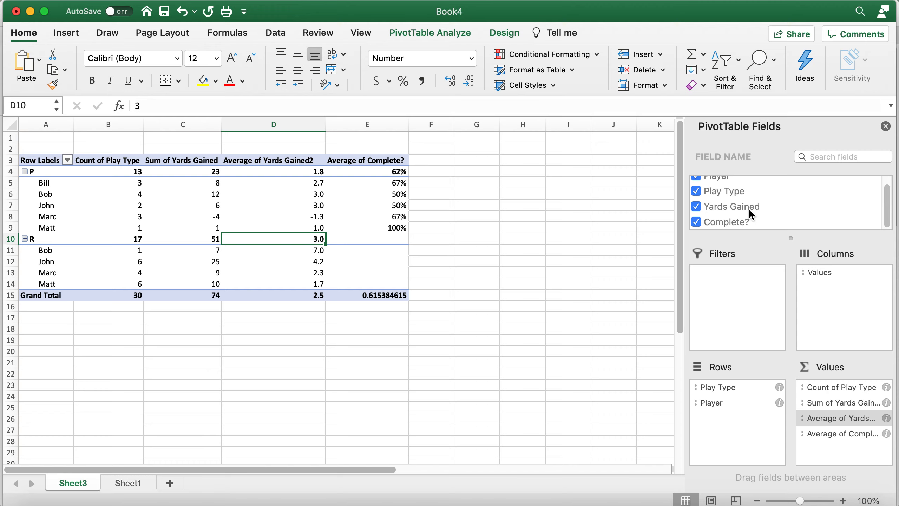
Move the Player field from Rows to Filters in the PivotTable
scroll(750, 212, "up", 2)
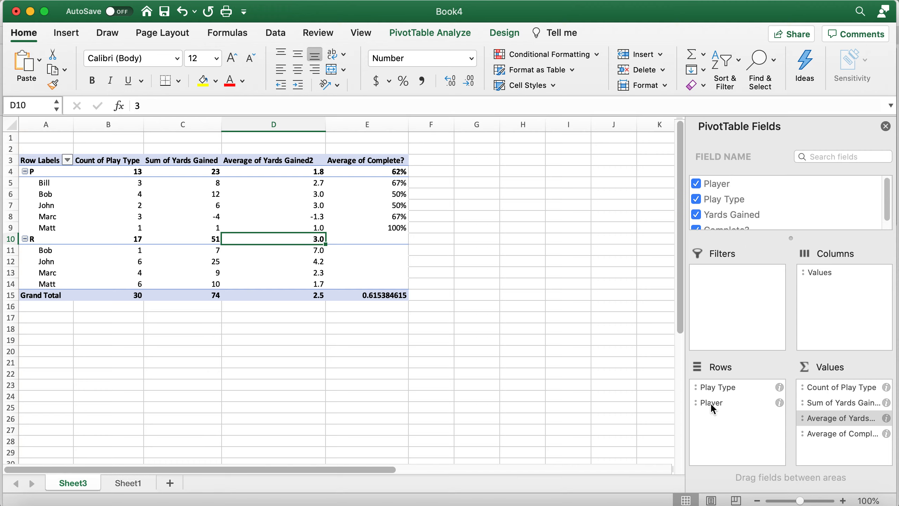
left_click_drag(711, 406, 740, 295)
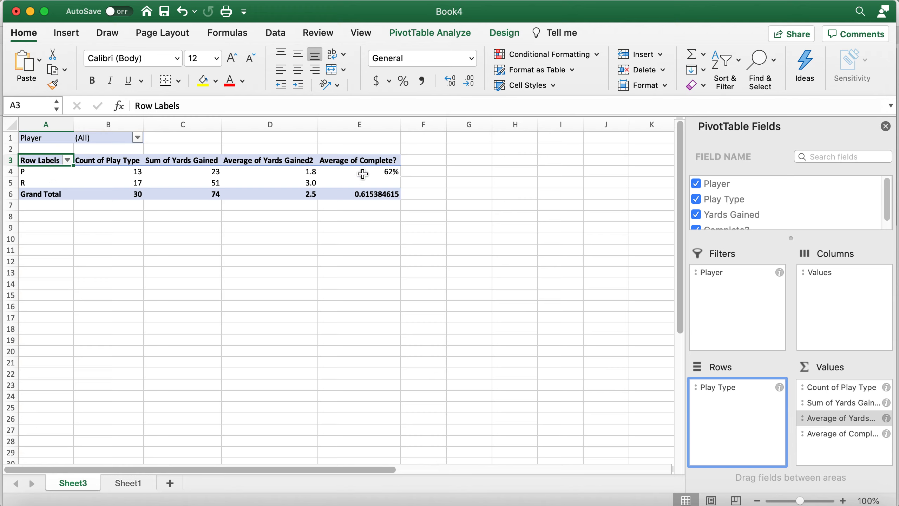
Filter the PivotTable by Player so that only the first listed player is included
left_click(138, 138)
left_click_drag(220, 146, 463, 137)
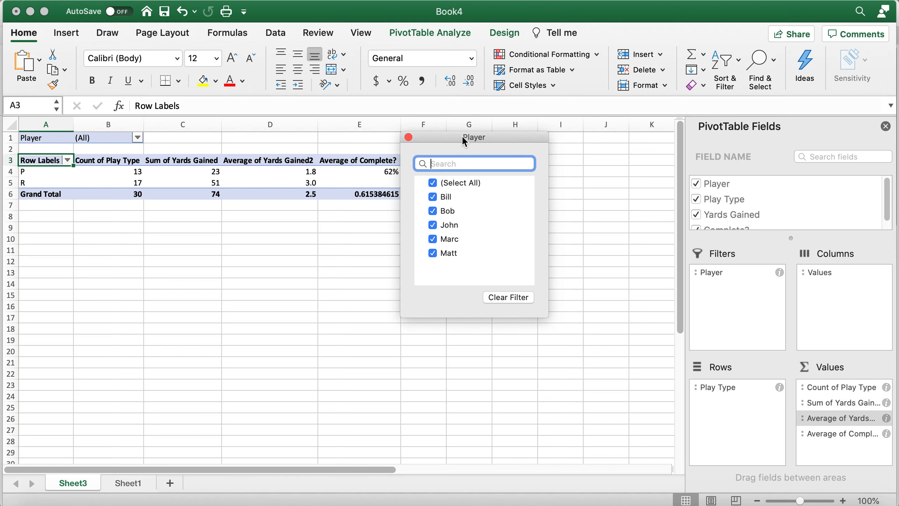
left_click(433, 183)
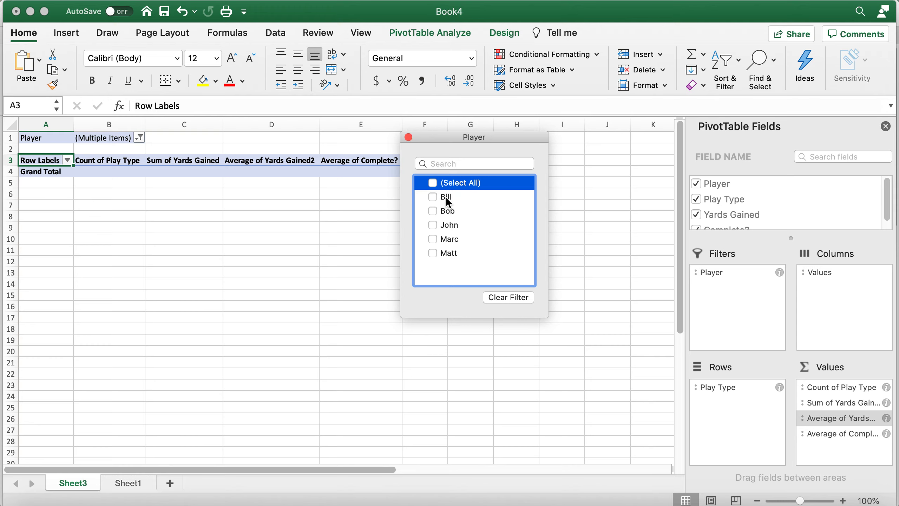
left_click(434, 197)
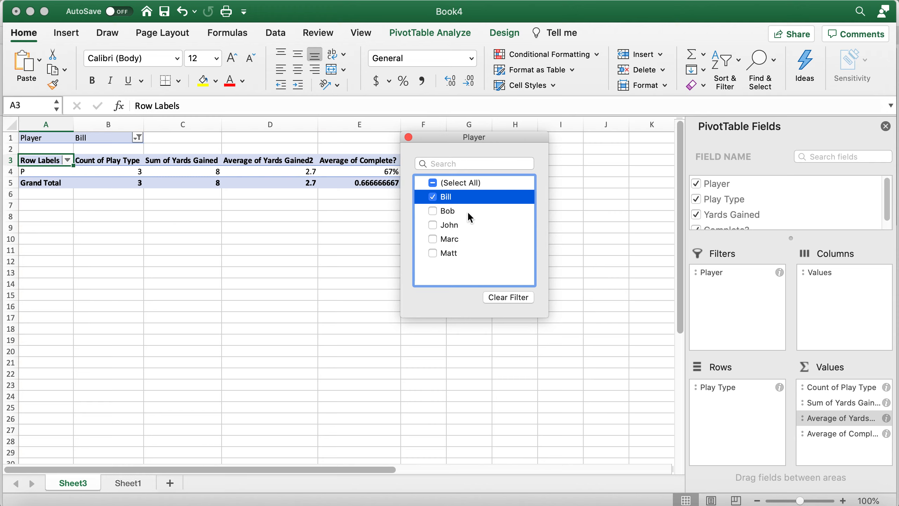
Add the four remaining players back to the Player filter one at a time
left_click(433, 211)
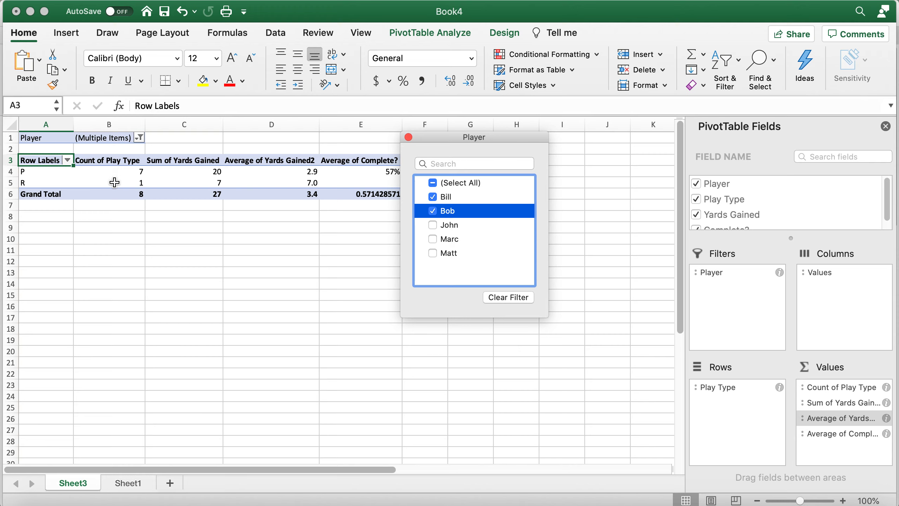
left_click(432, 226)
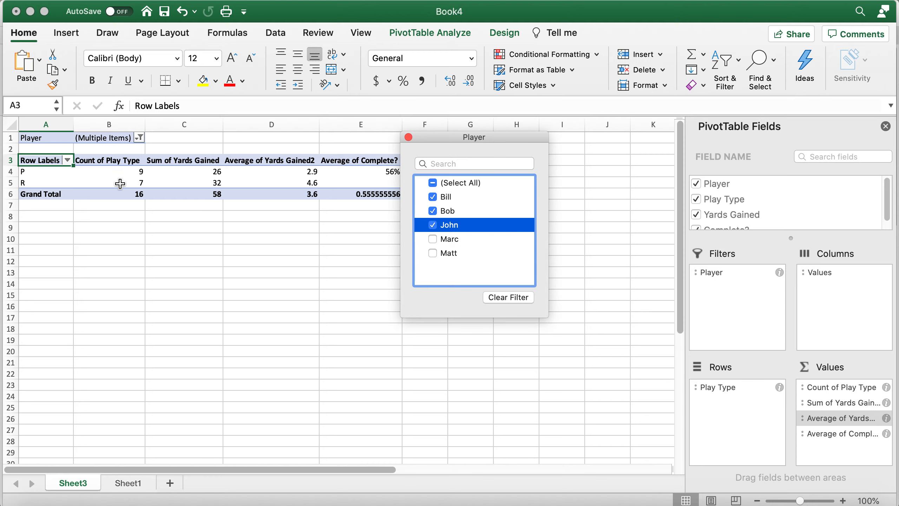
left_click(429, 239)
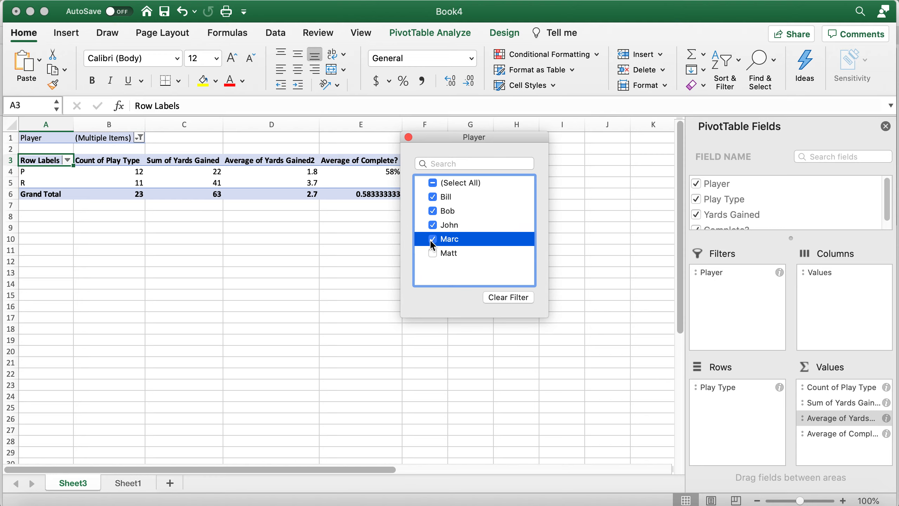
left_click(432, 253)
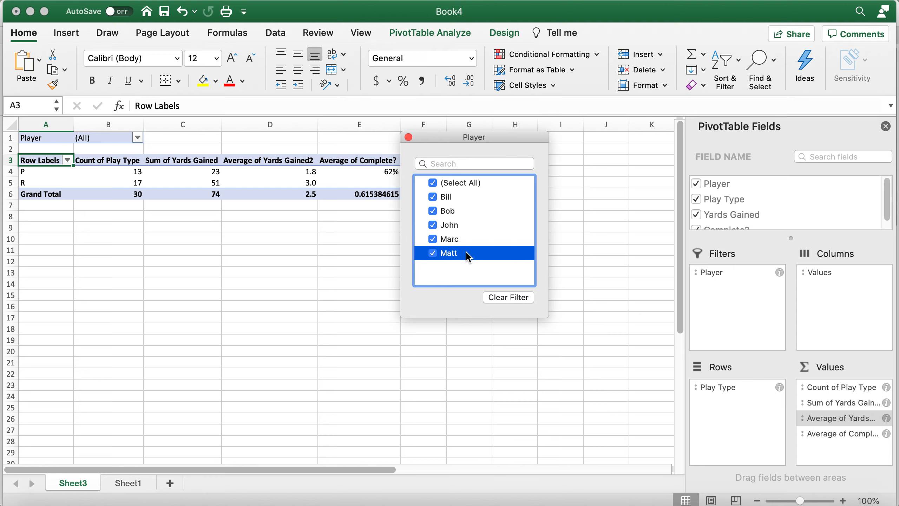
Repeatedly exclude and re-include the last listed player in the Player filter to compare the play type summaries
left_click(439, 255)
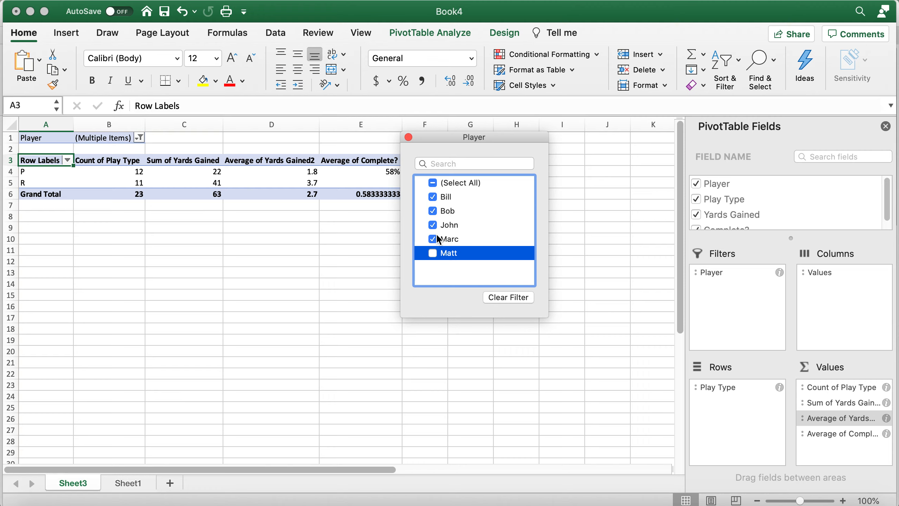
left_click(434, 253)
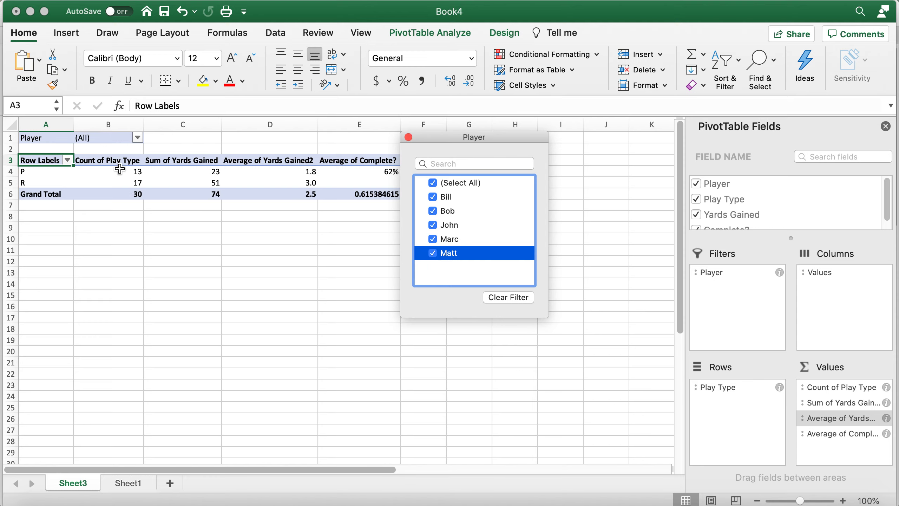
left_click(433, 253)
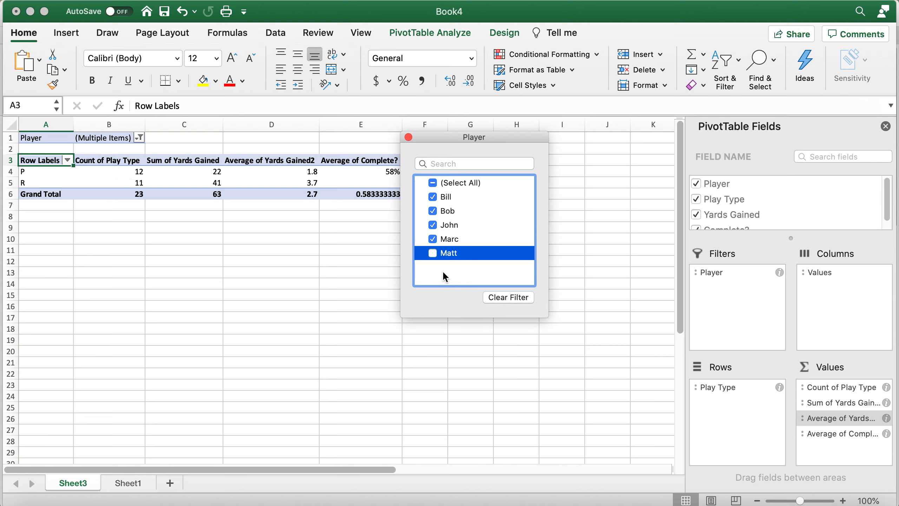
left_click(433, 252)
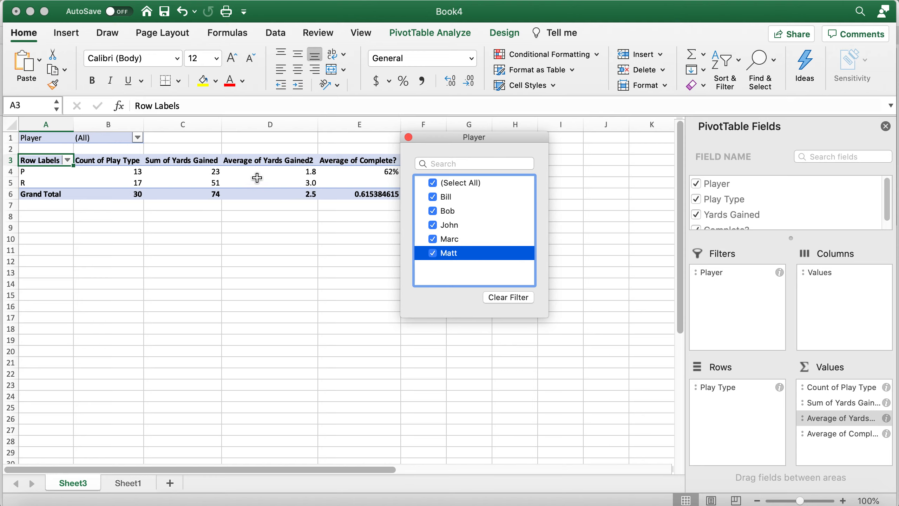
left_click(433, 252)
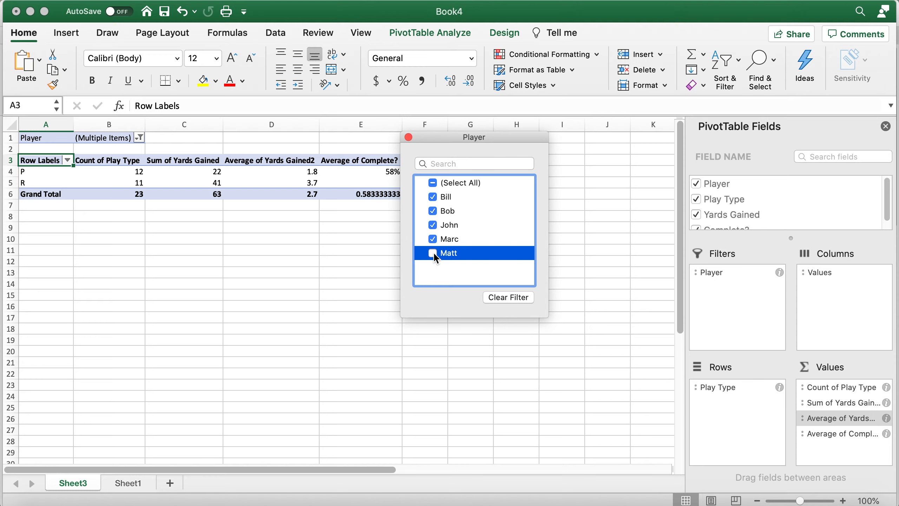
left_click(433, 252)
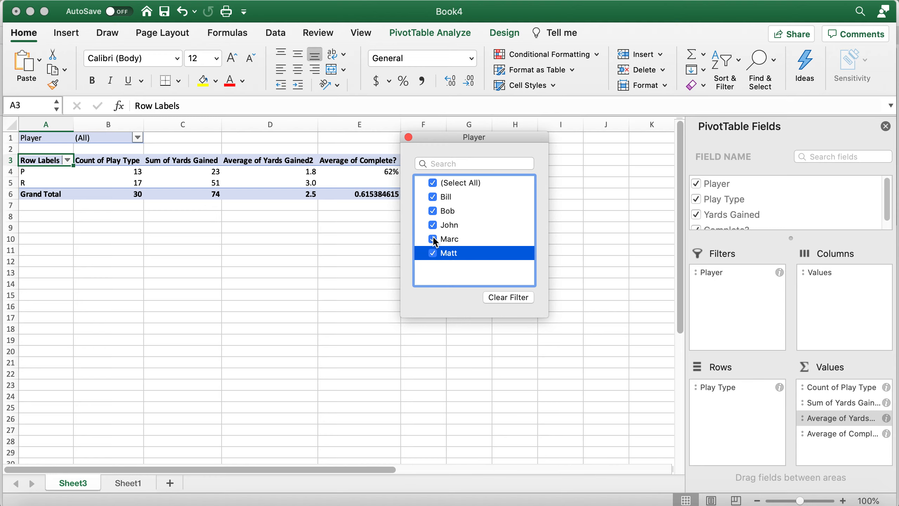
Exclude and re-include the fourth listed player in the Player filter to compare the summaries
left_click(434, 240)
left_click(433, 239)
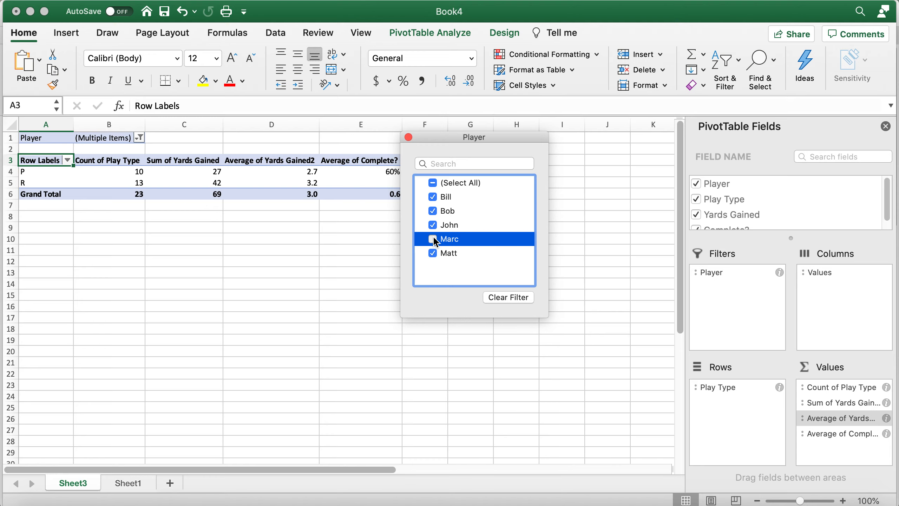
left_click(433, 240)
left_click(433, 240)
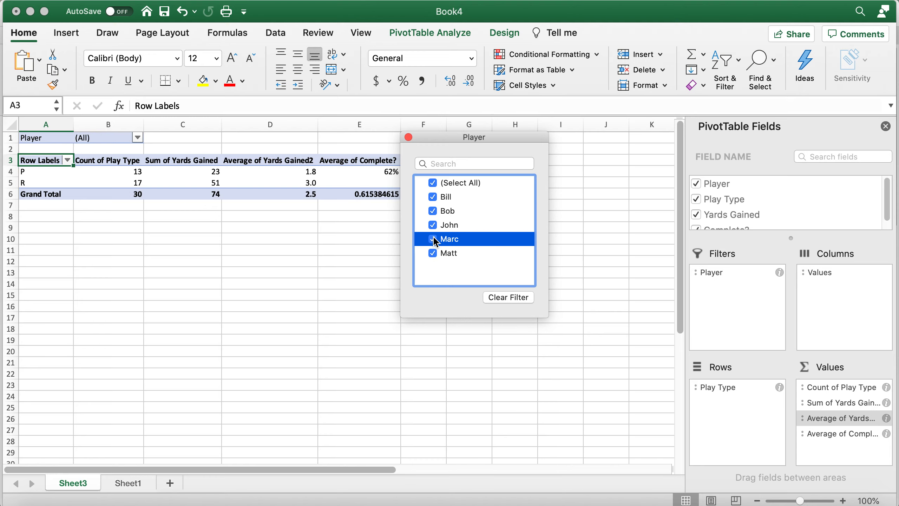
Toggle the third listed player out of and into the Player filter, end with all players included, and close the filter
left_click(434, 225)
left_click(433, 225)
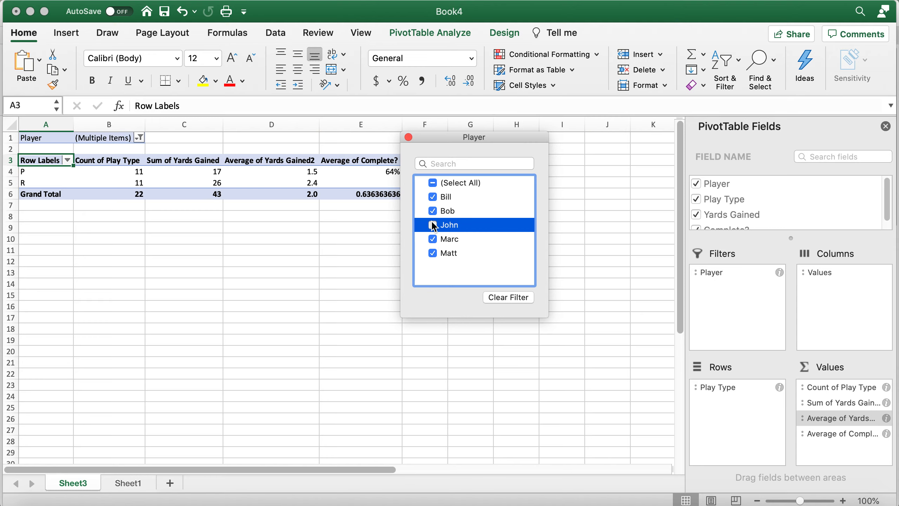
left_click(434, 225)
left_click(434, 225)
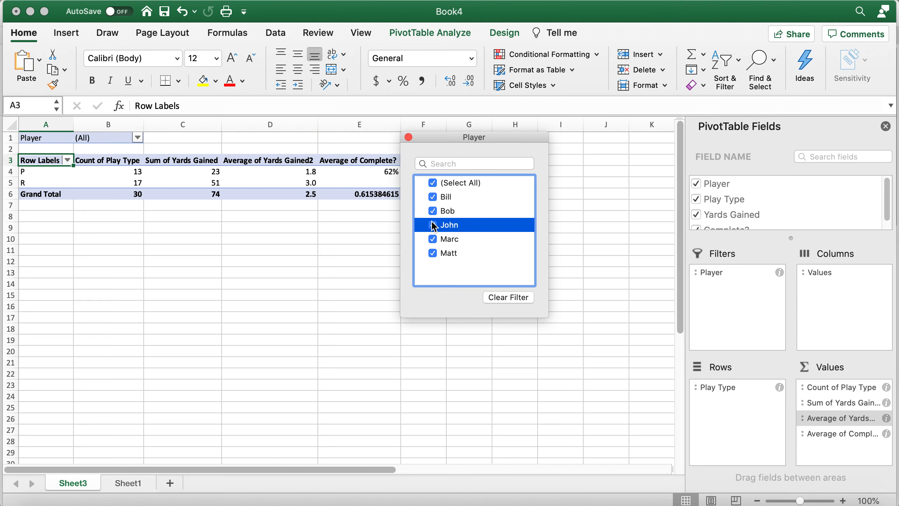
left_click(433, 225)
left_click(433, 225)
left_click(435, 228)
left_click(435, 229)
left_click(434, 227)
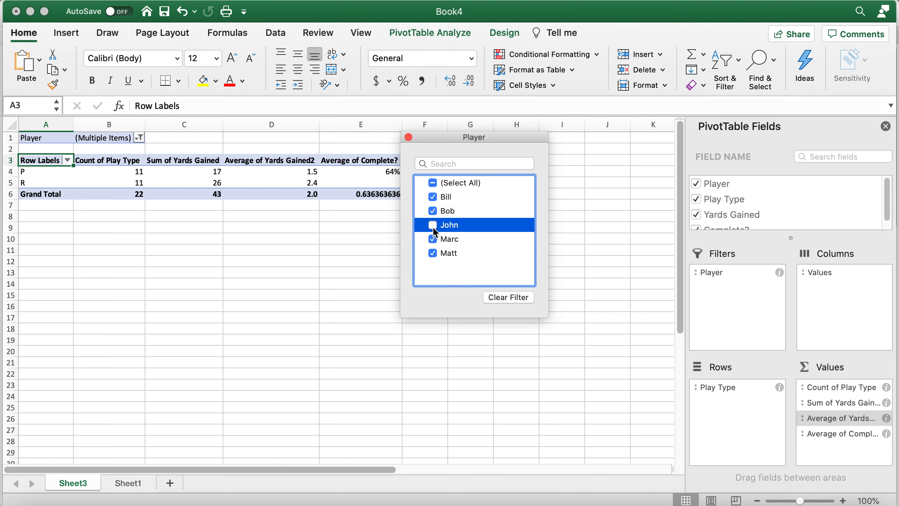
left_click(433, 226)
left_click(433, 227)
left_click(433, 226)
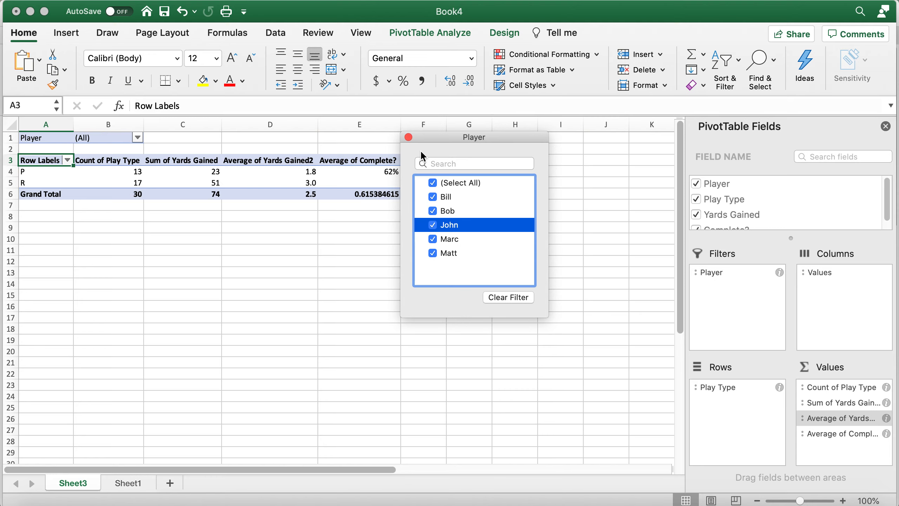
left_click(408, 137)
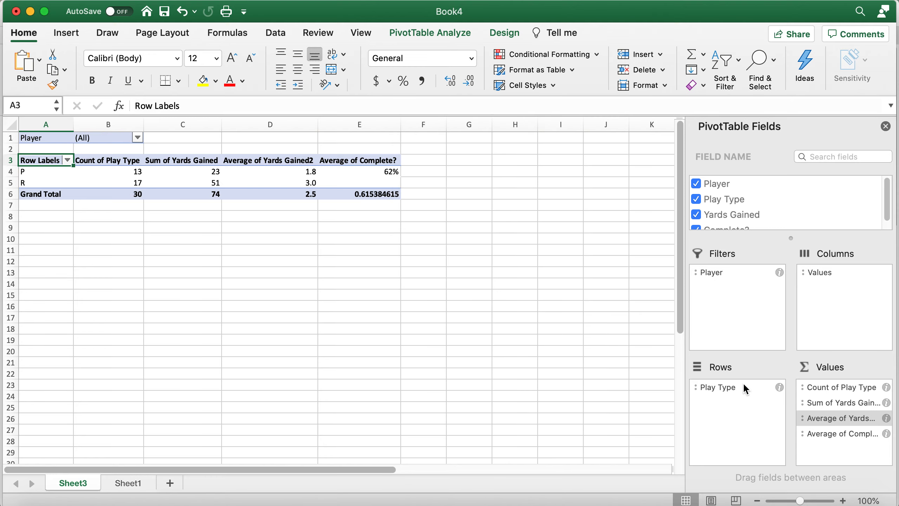